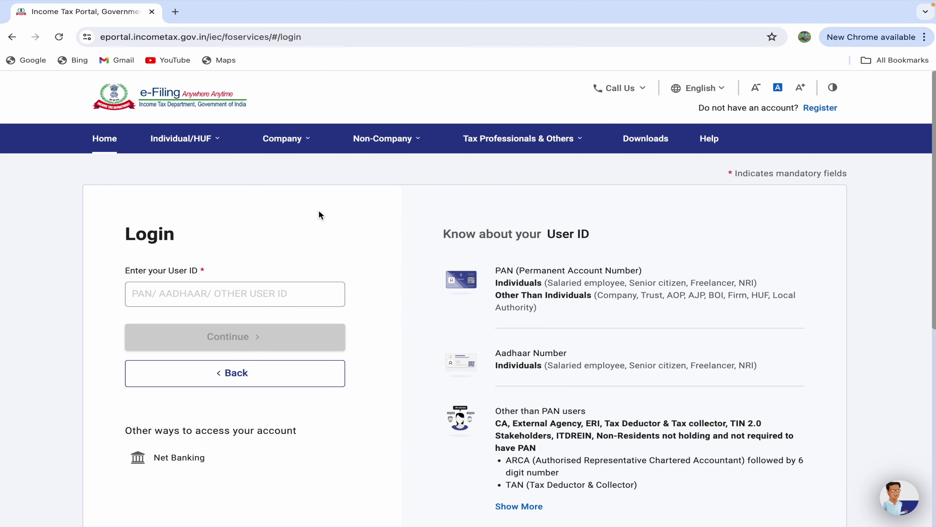
# Log in with the user ID and download the JSON of the defective-type A.Y. 2024-25 filing from the filed returns.
pyautogui.click(262, 288)
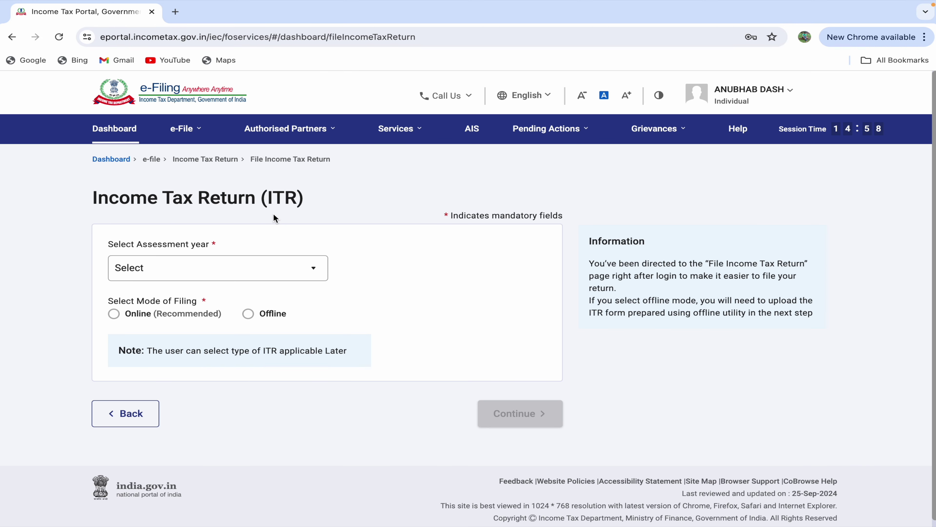
pyautogui.click(205, 137)
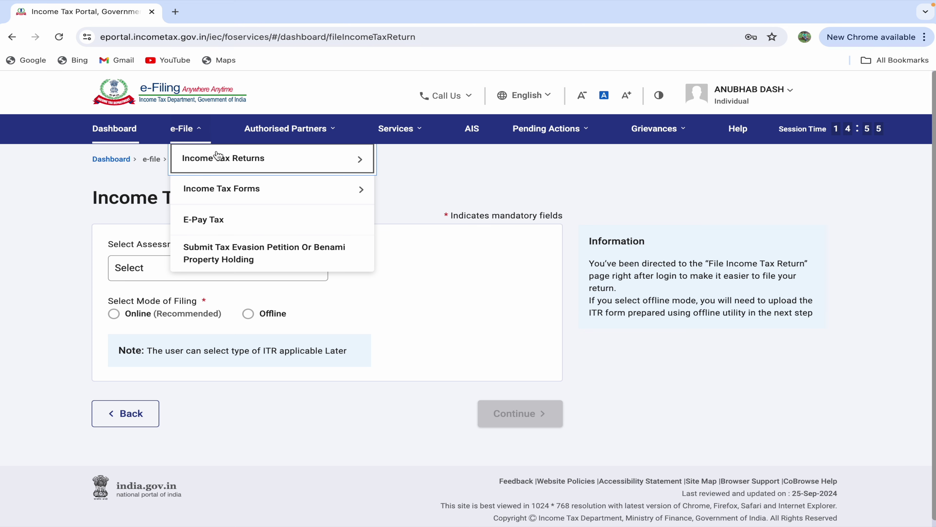
pyautogui.moveTo(218, 157)
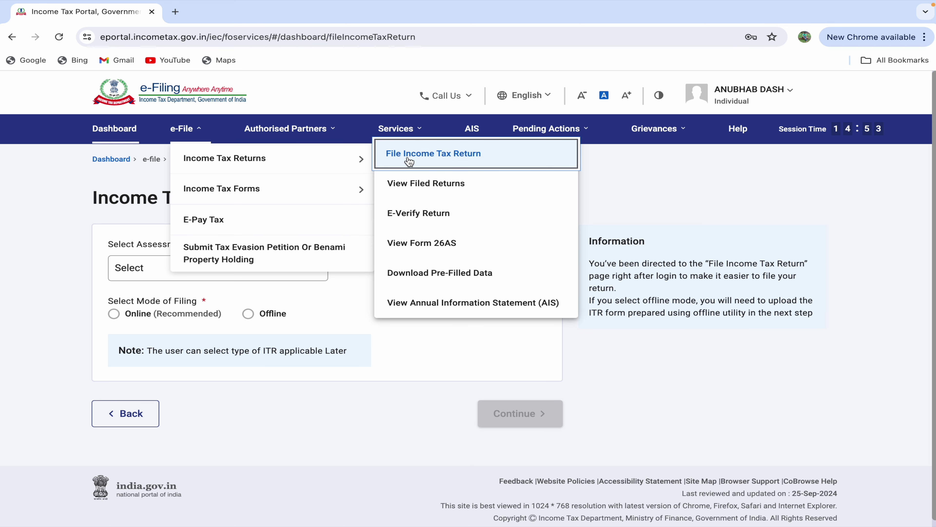
pyautogui.click(419, 188)
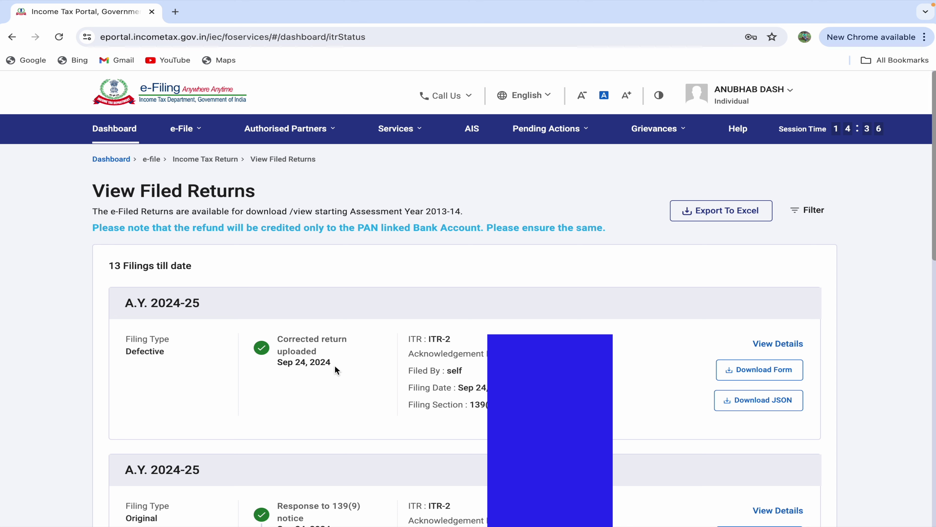
pyautogui.click(758, 409)
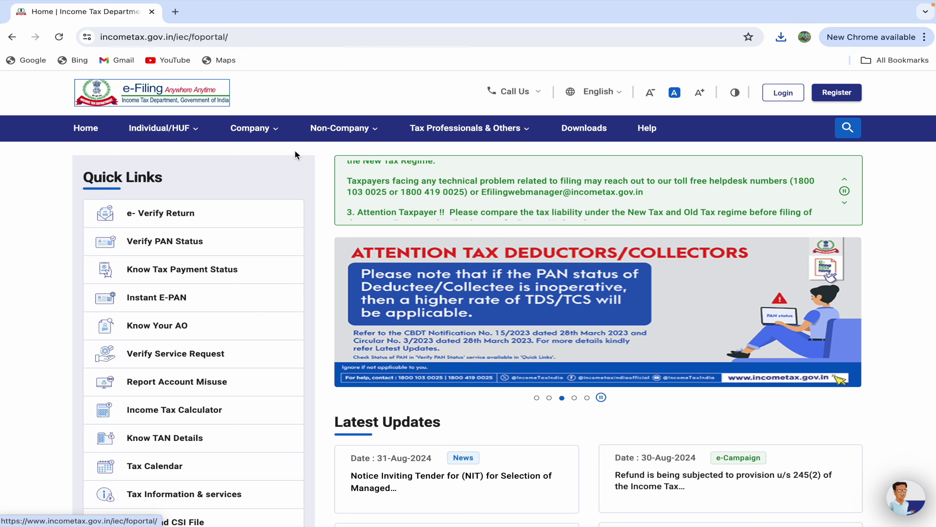
# Open the portal's Downloads page for income tax returns and reveal the newest downloaded ITDe-Filing_2024-1.1.5 archive in its folder.
pyautogui.click(585, 129)
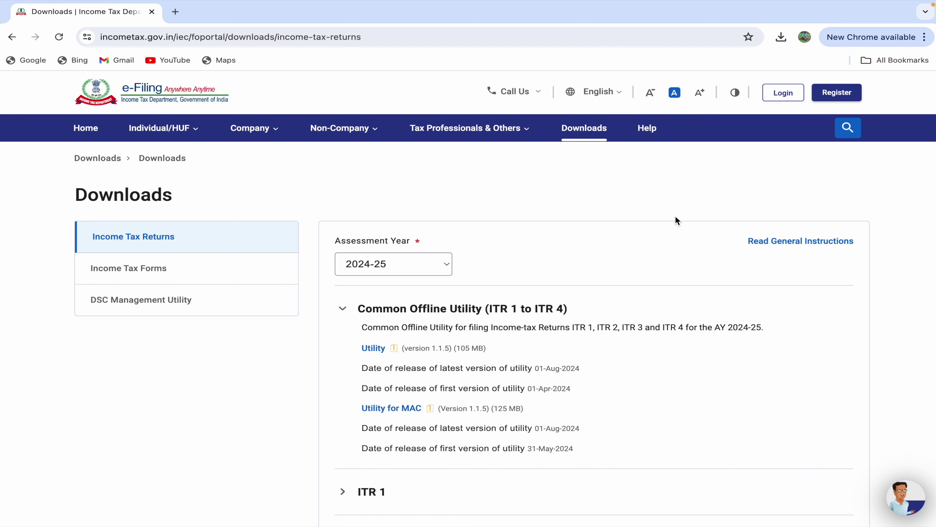
pyautogui.click(780, 37)
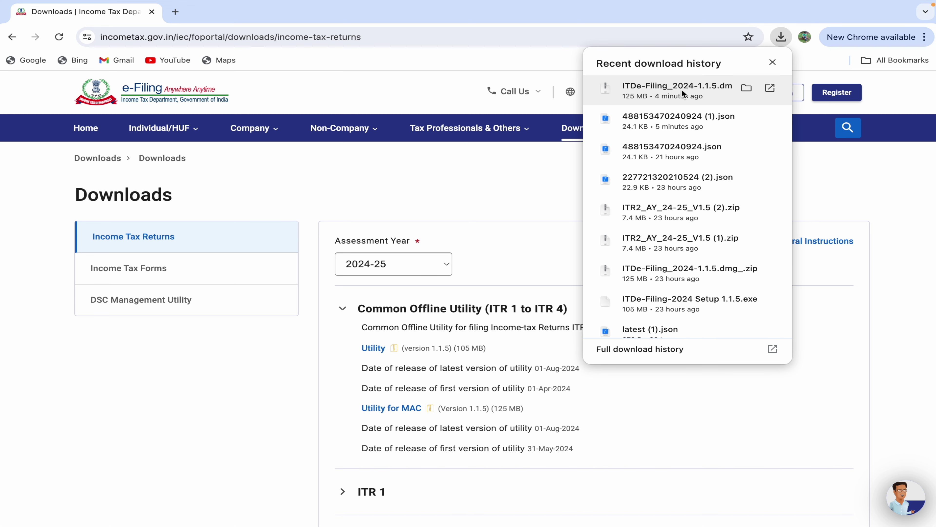
pyautogui.click(746, 88)
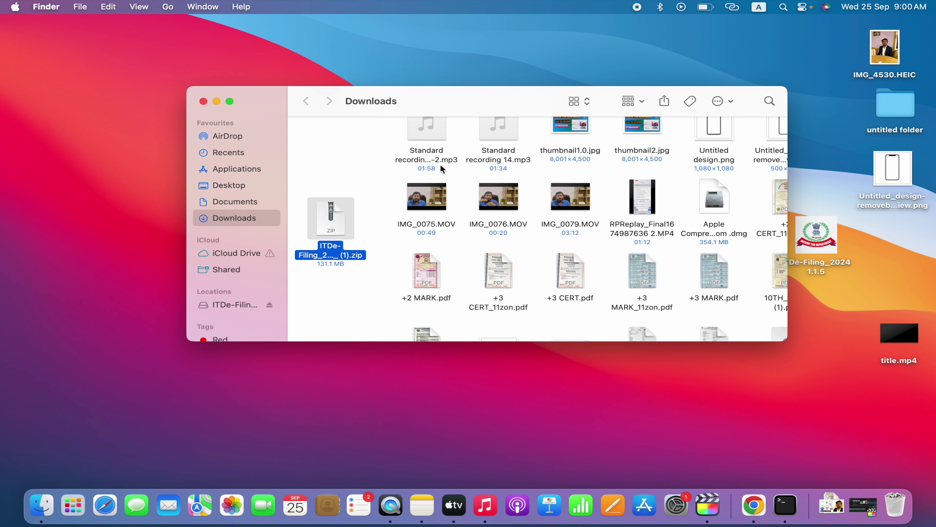
# Extract the downloaded ITDe-Filing_2024 archive and open the disk image inside the extracted folder.
pyautogui.doubleClick(336, 224)
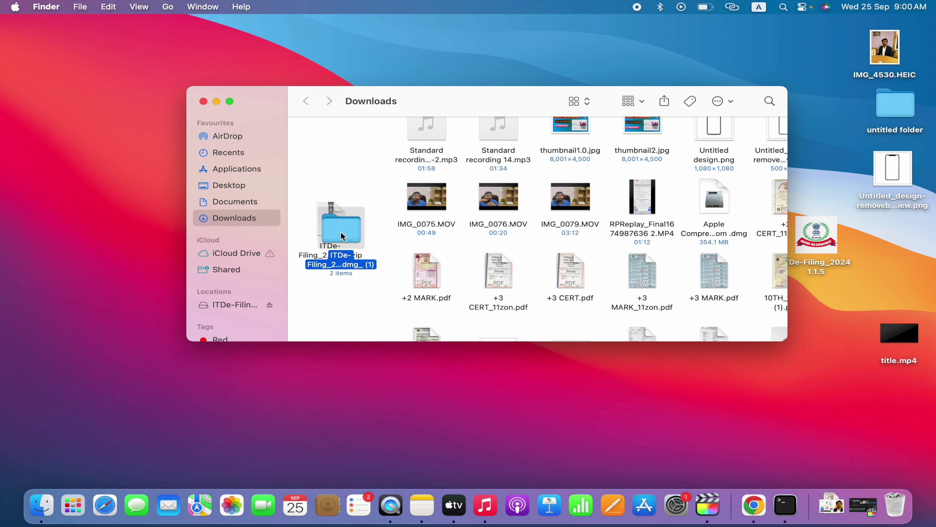
pyautogui.doubleClick(343, 236)
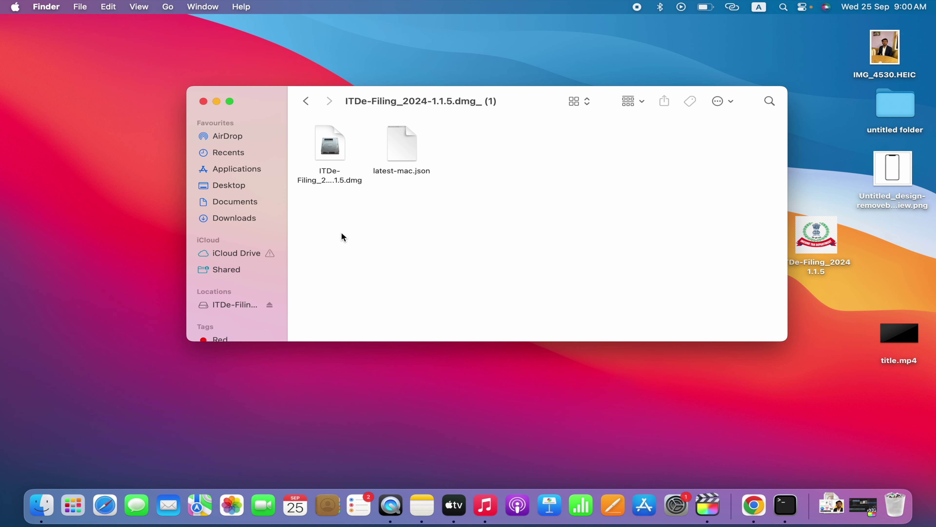
pyautogui.doubleClick(326, 150)
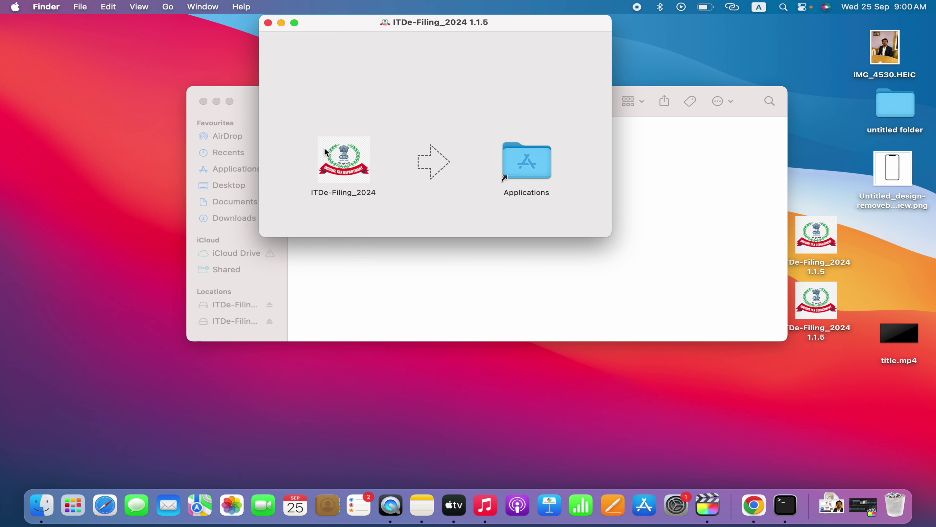
# Install ITDe-Filing_2024 into the Applications folder, replacing the existing copy.
pyautogui.click(345, 164)
pyautogui.moveTo(342, 173); pyautogui.dragTo(516, 167)
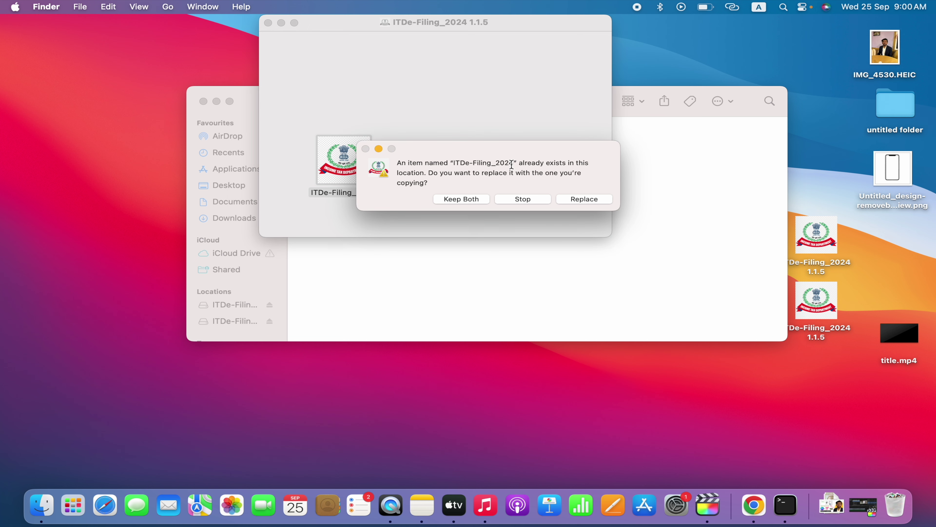
pyautogui.click(586, 199)
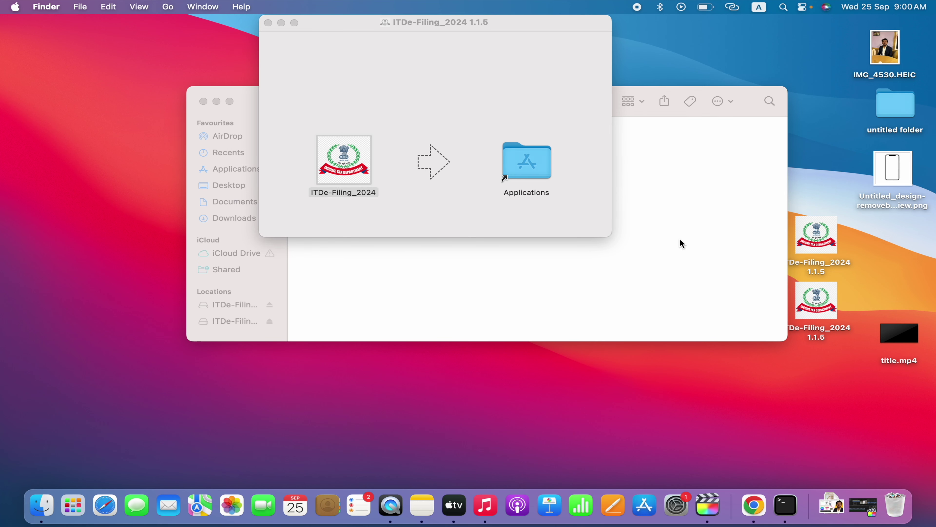
# Try to launch the installed ITDe-Filing_2024 app and dismiss the security alert.
pyautogui.doubleClick(824, 309)
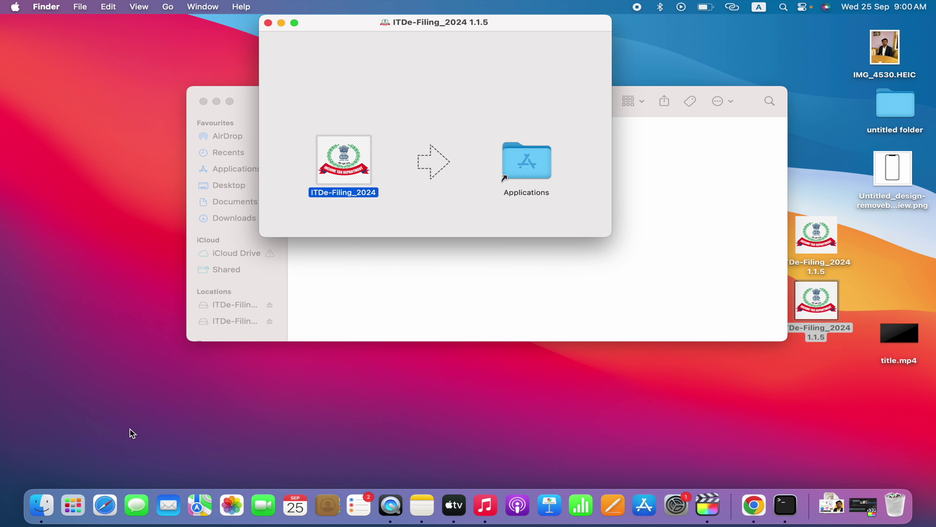
pyautogui.click(79, 508)
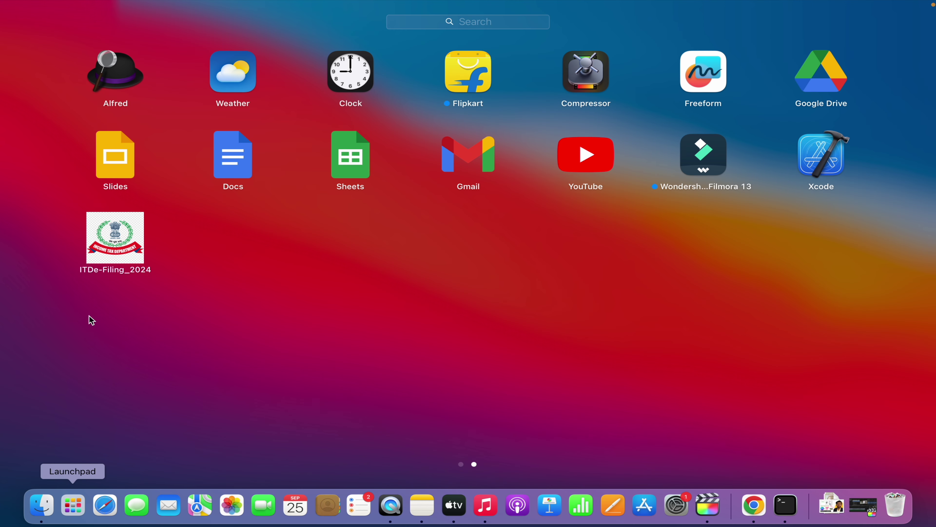
pyautogui.click(119, 247)
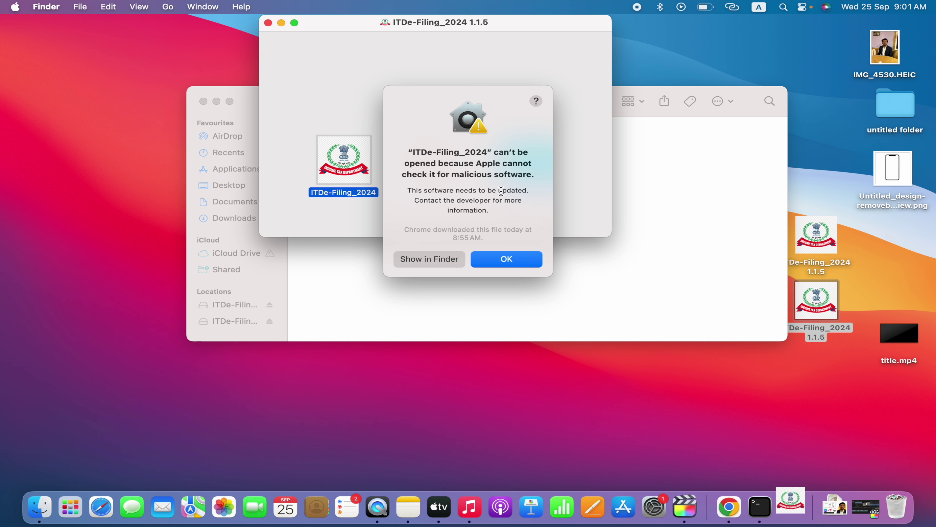
pyautogui.click(526, 264)
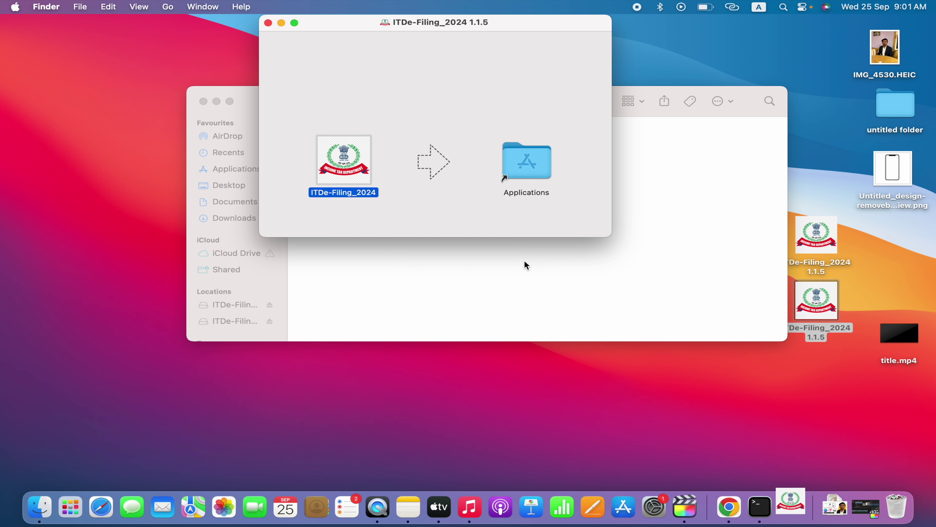
# In the system's Privacy & Security settings, choose to open the blocked ITDe-Filing_2024 app anyway.
pyautogui.click(15, 11)
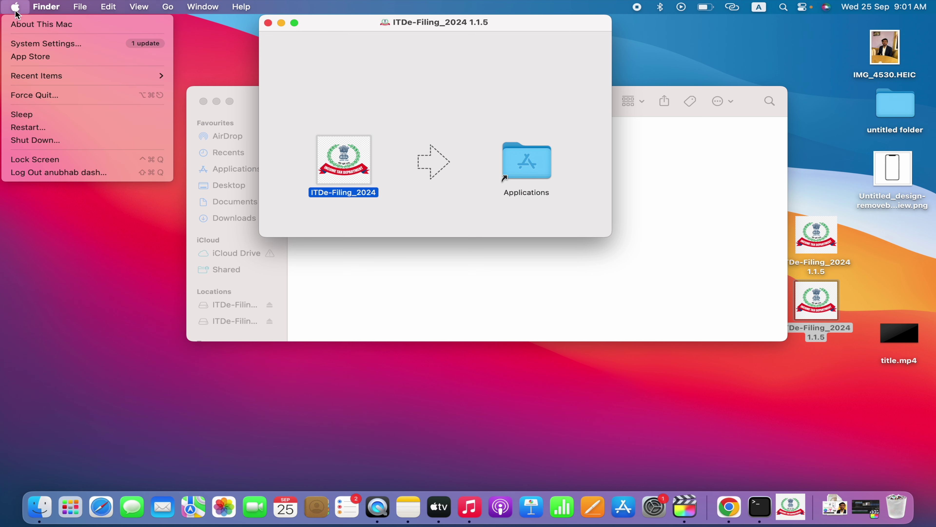
pyautogui.click(35, 43)
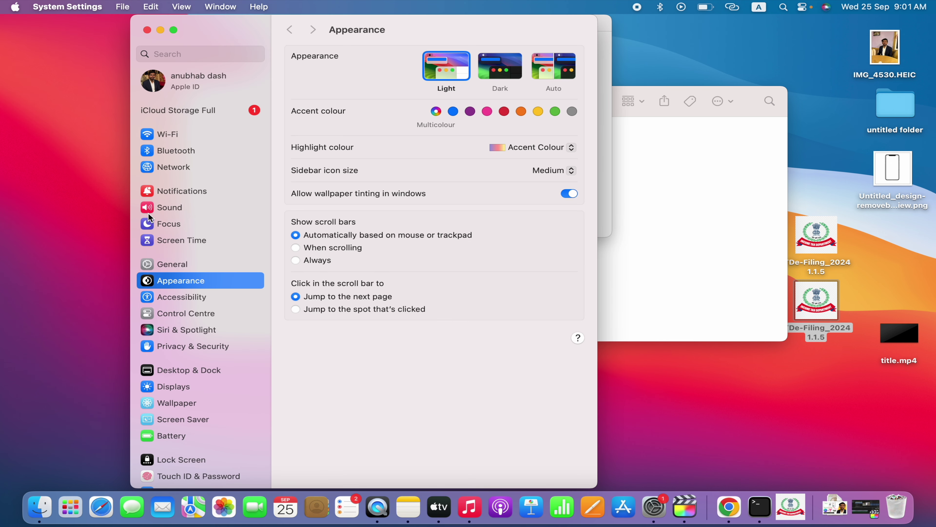
pyautogui.click(199, 347)
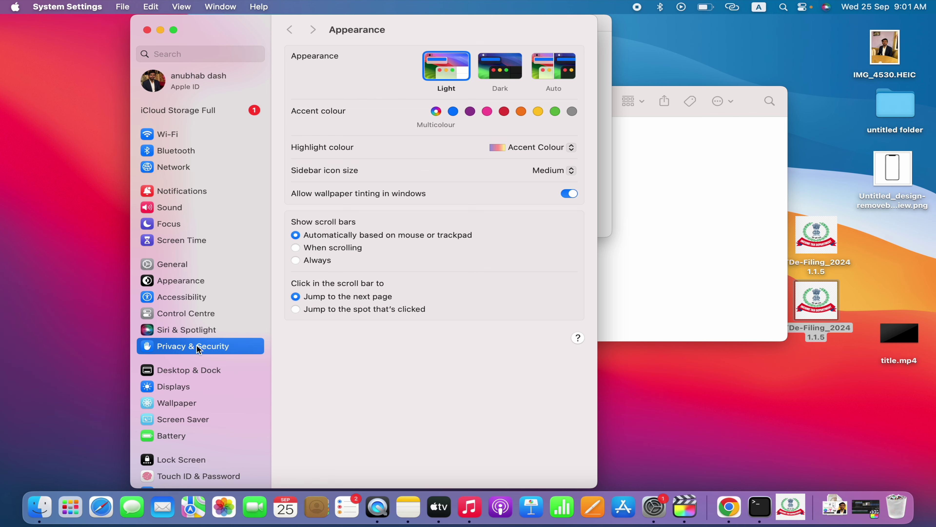
pyautogui.scroll(-15, 338, 352)
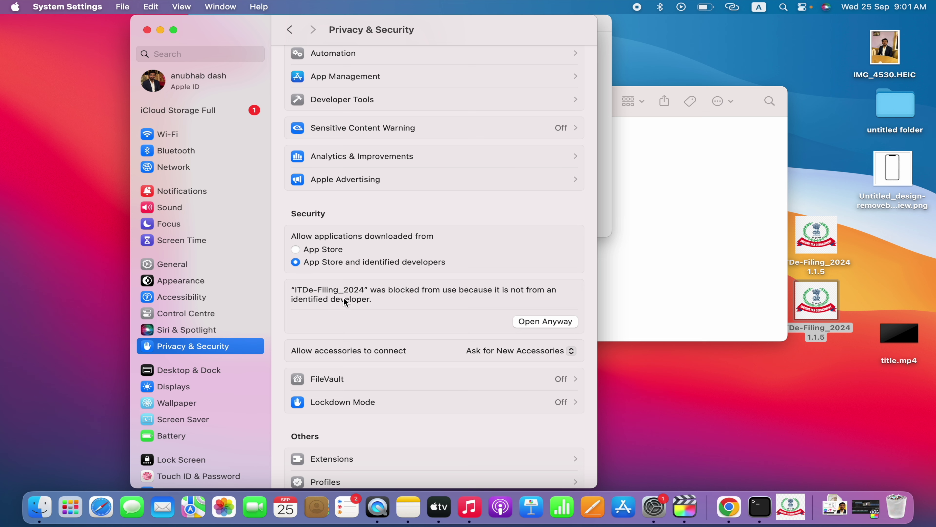
pyautogui.click(549, 323)
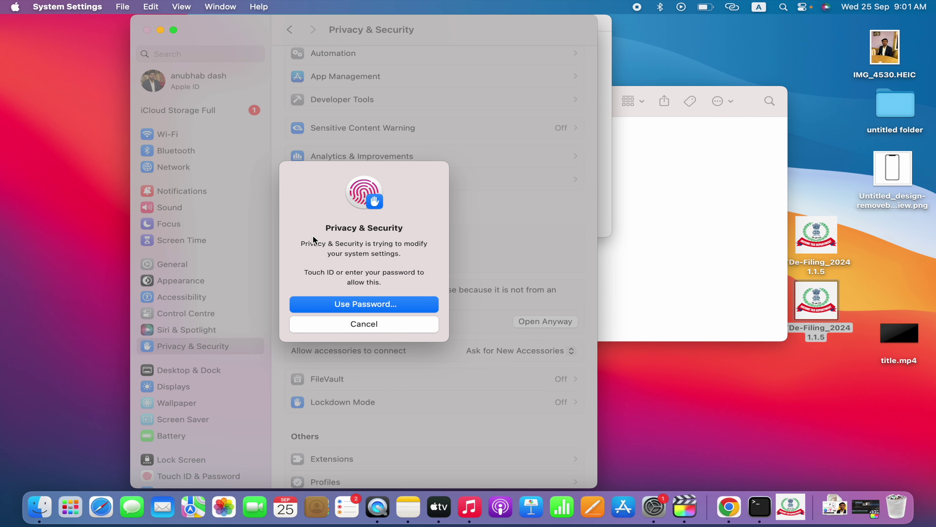
# Authorize the security change with the account password and open ITDe-Filing_2024.
pyautogui.click(356, 311)
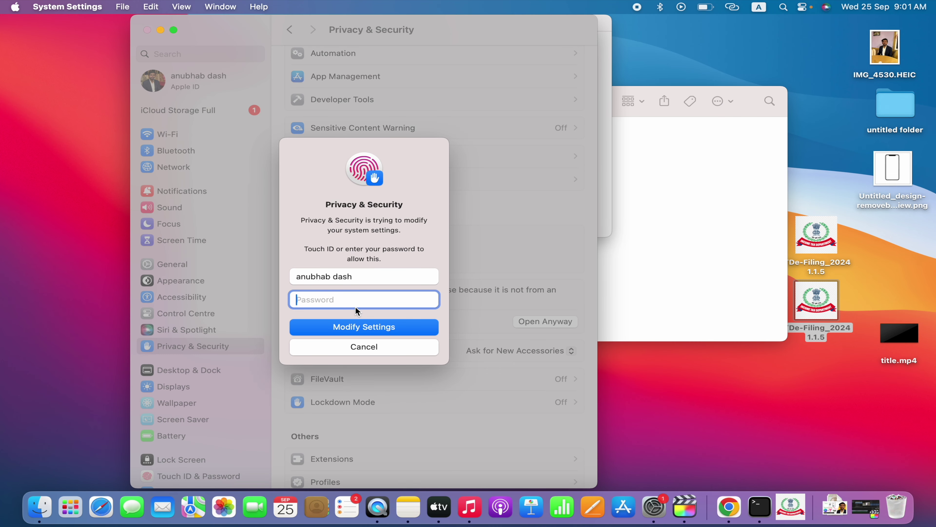
pyautogui.write('••••')
pyautogui.click(378, 323)
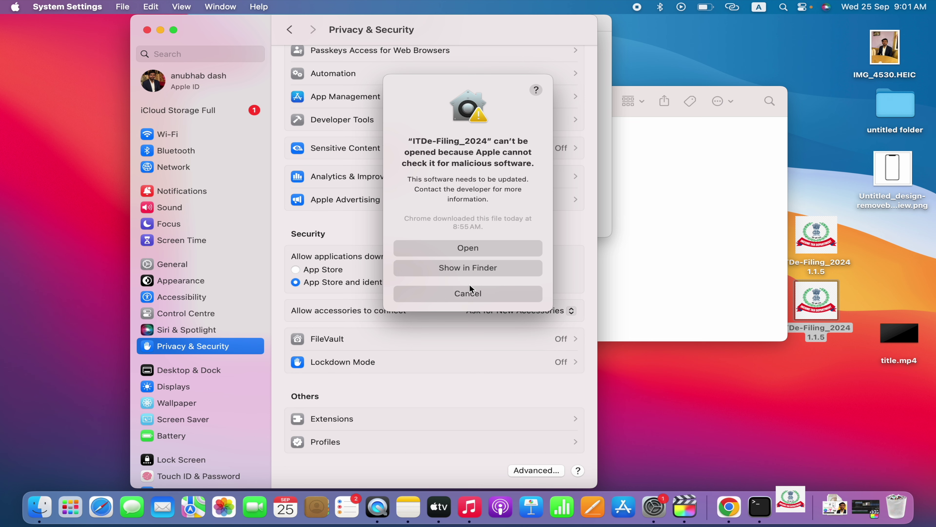
pyautogui.click(471, 248)
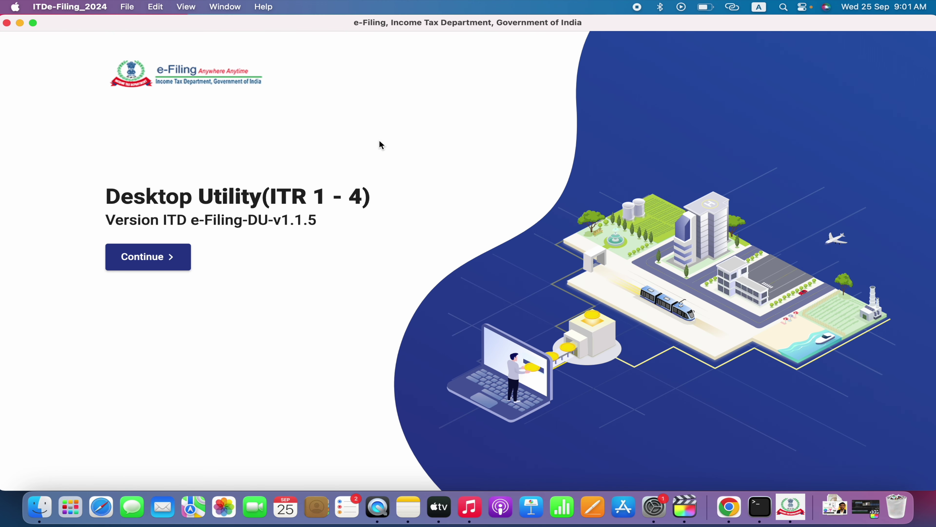
# Start filing the A.Y. 2024-25 return and proceed with importing a draft ITR or JSON generated from the Excel/HTML utility.
pyautogui.click(158, 258)
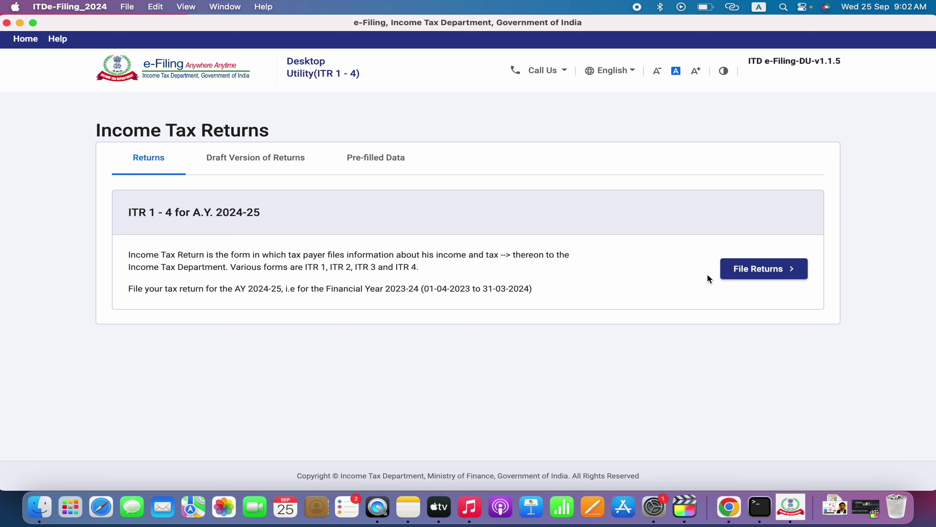
pyautogui.click(751, 274)
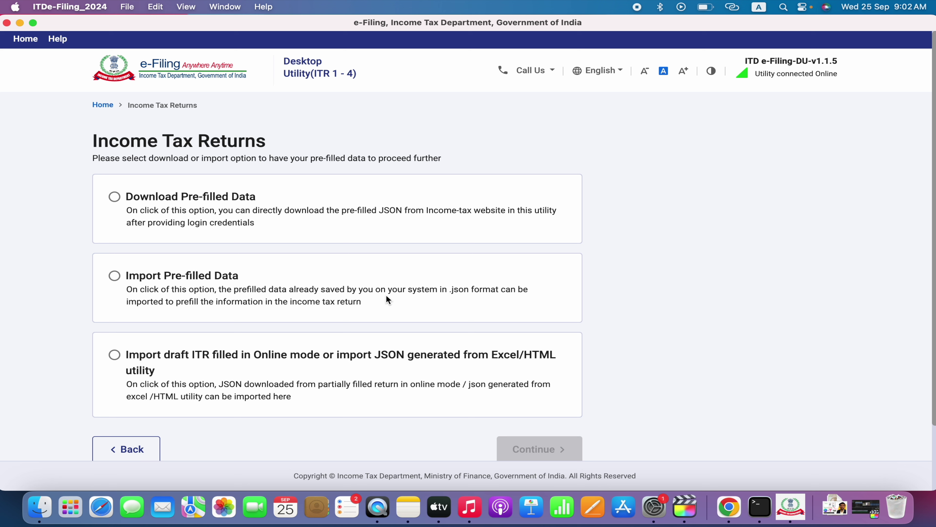
pyautogui.click(115, 358)
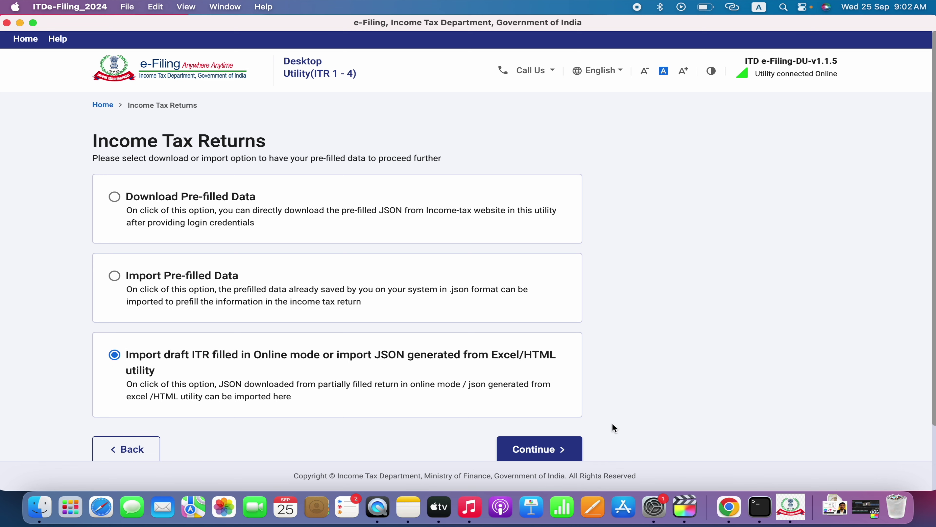
pyautogui.click(552, 448)
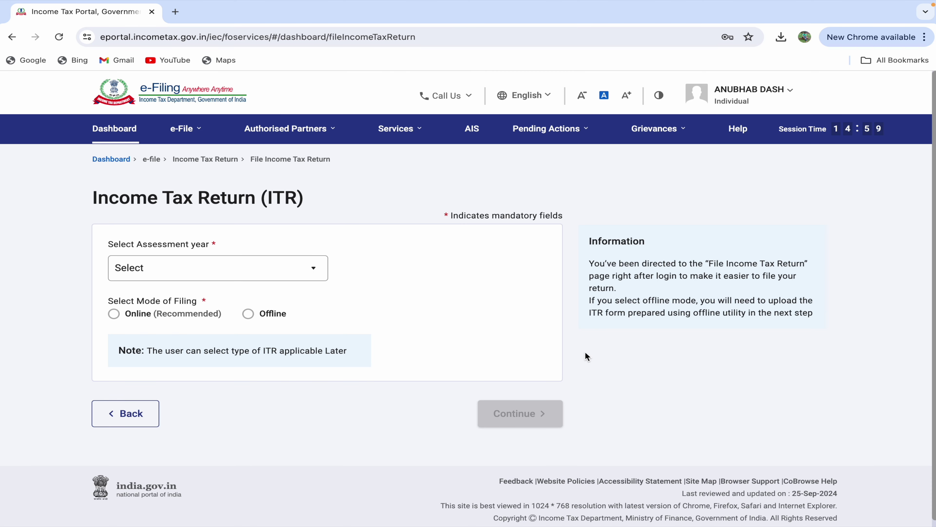
# In the browser's e-Filing portal, open the submitted response to the defective notice u/s 139(9) under e-Proceedings and review its defect details.
pyautogui.click(553, 129)
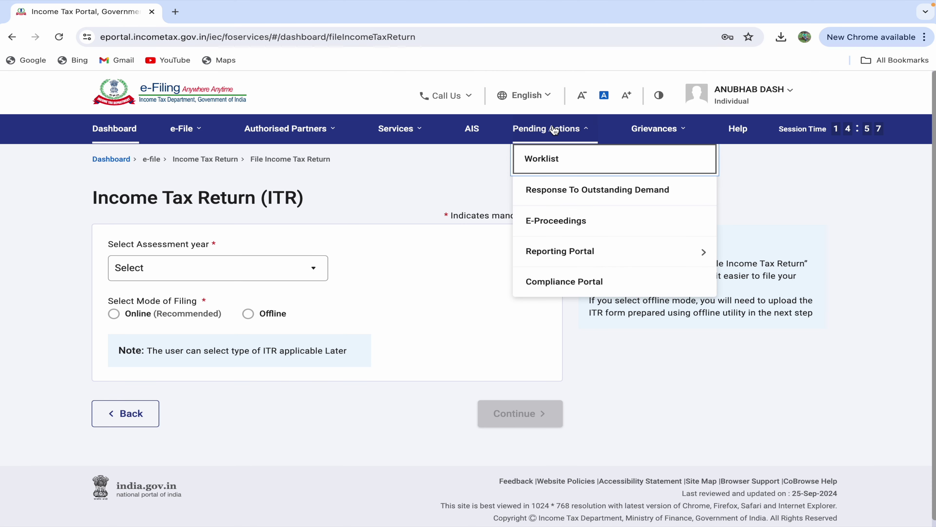
pyautogui.click(561, 223)
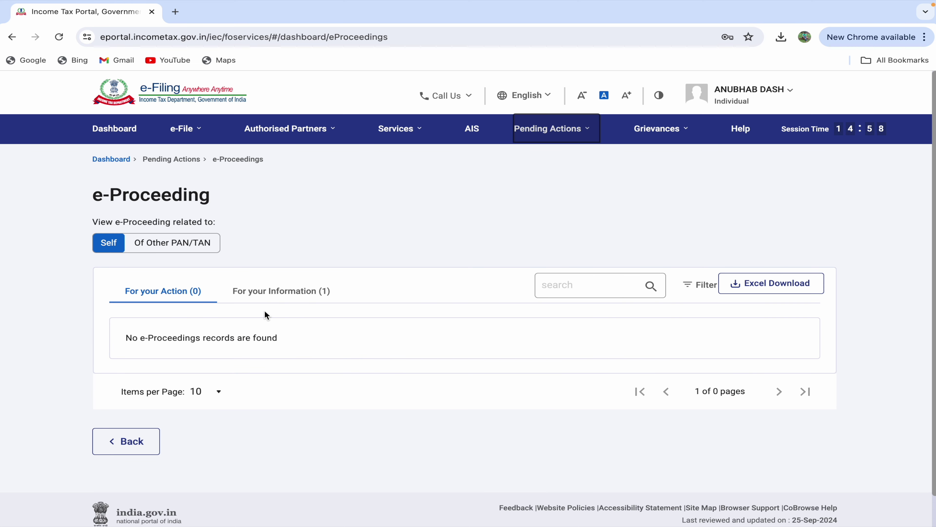
pyautogui.click(281, 291)
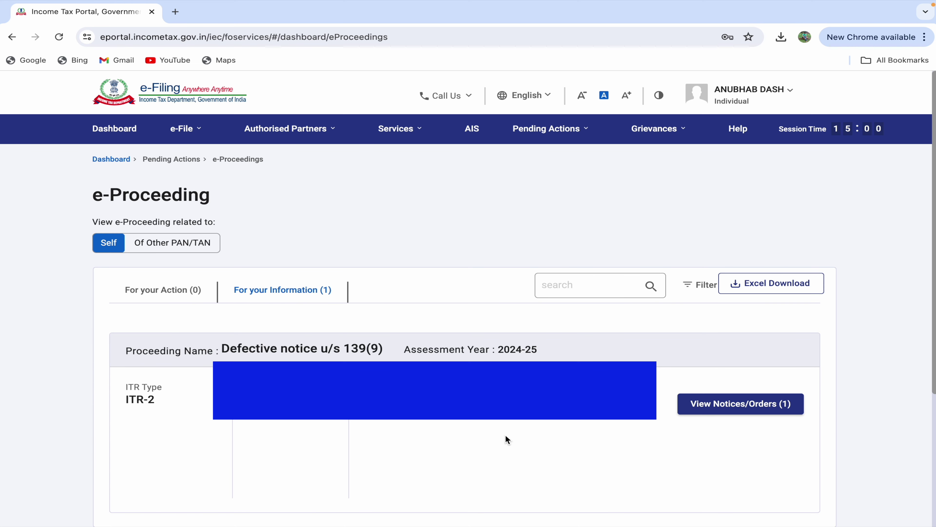
pyautogui.click(733, 406)
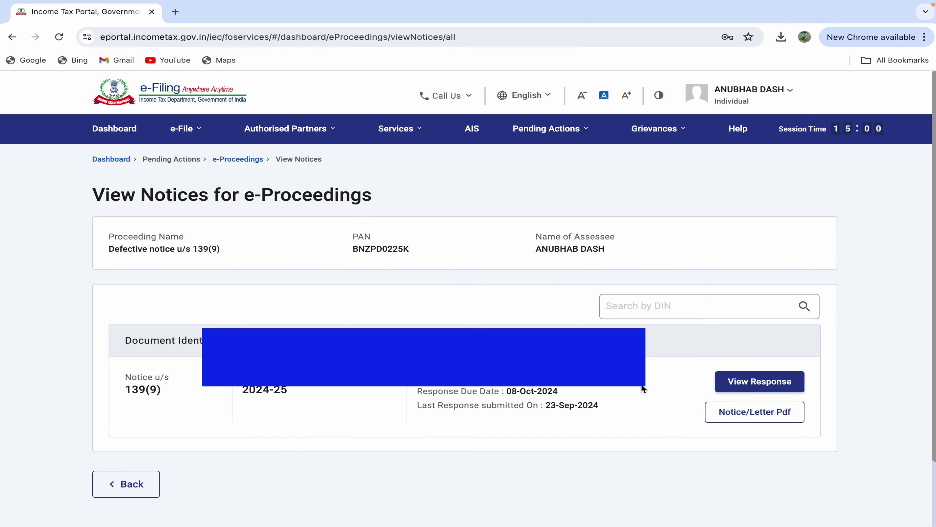
pyautogui.click(748, 384)
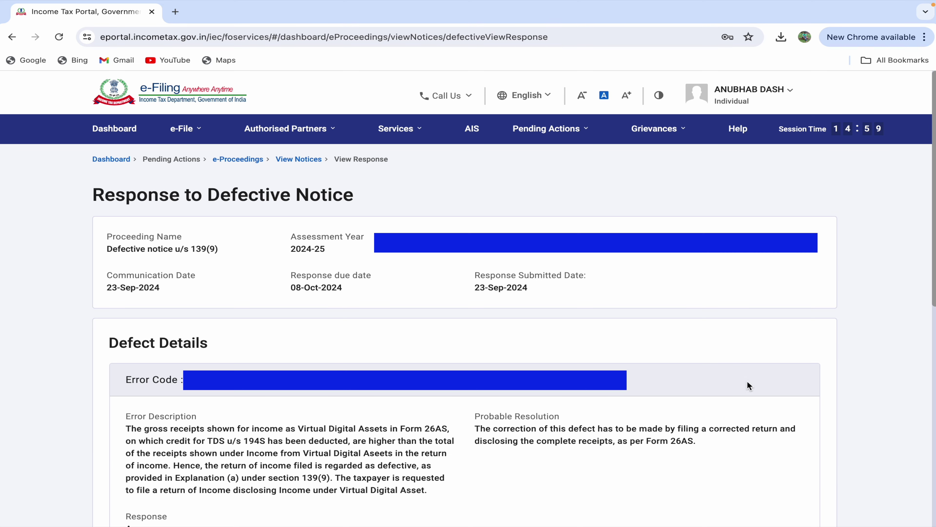
pyautogui.scroll(-5, 598, 371)
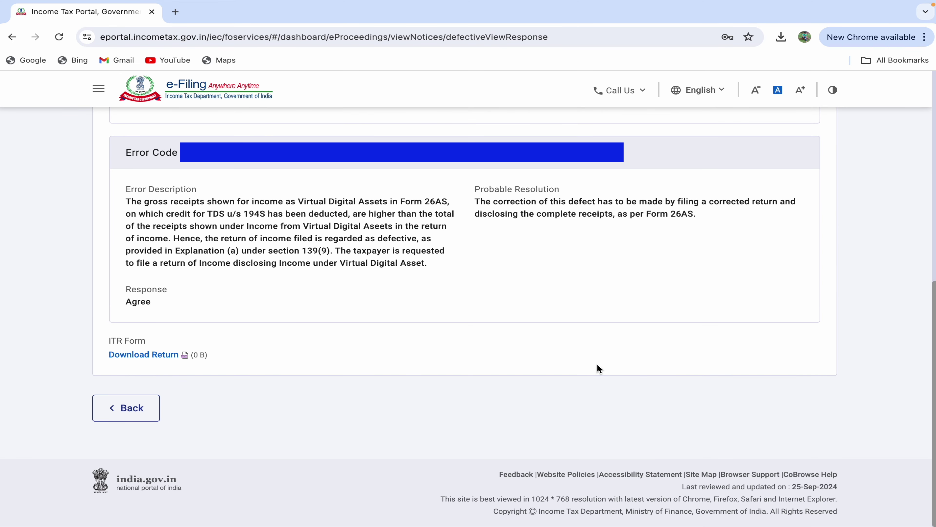